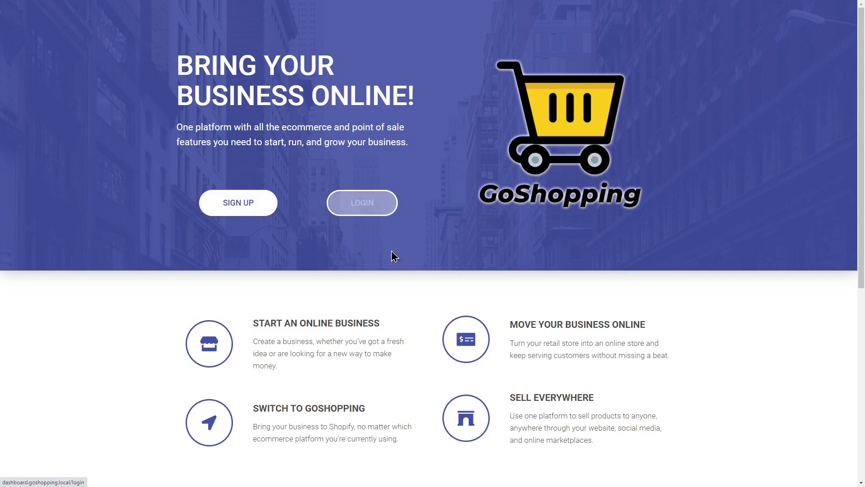
pyautogui.scroll(-2, 428, 250)
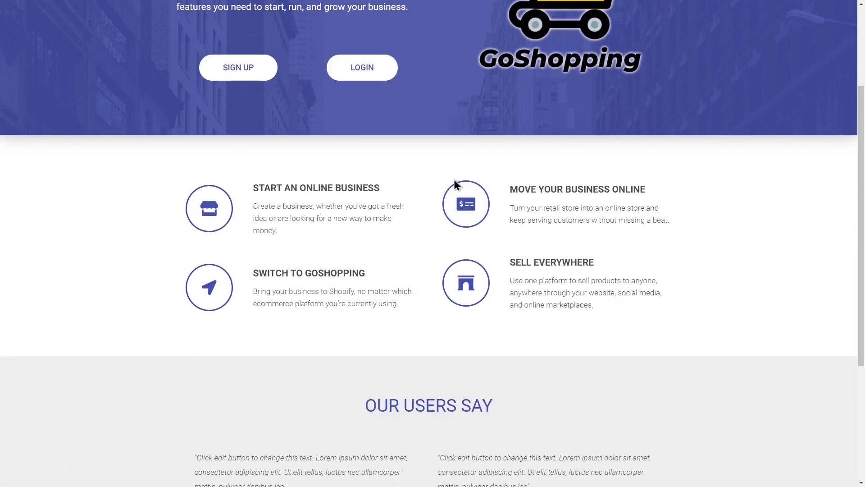
pyautogui.scroll(-3, 438, 185)
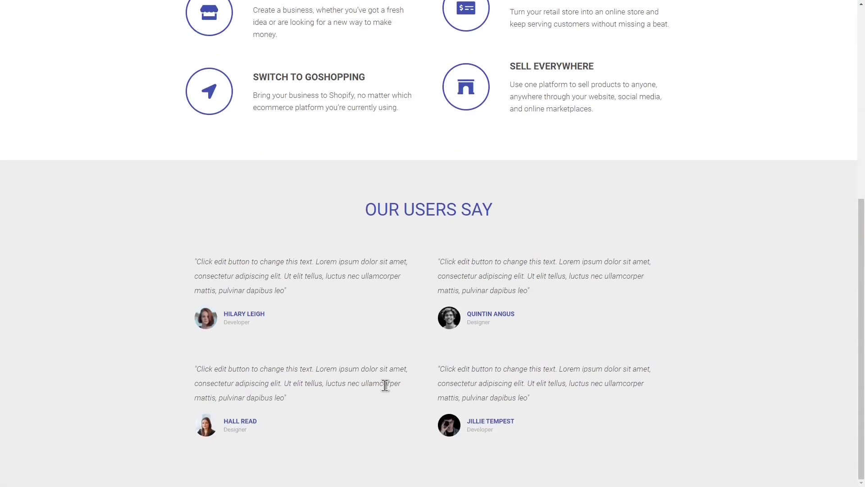
pyautogui.scroll(8, 452, 238)
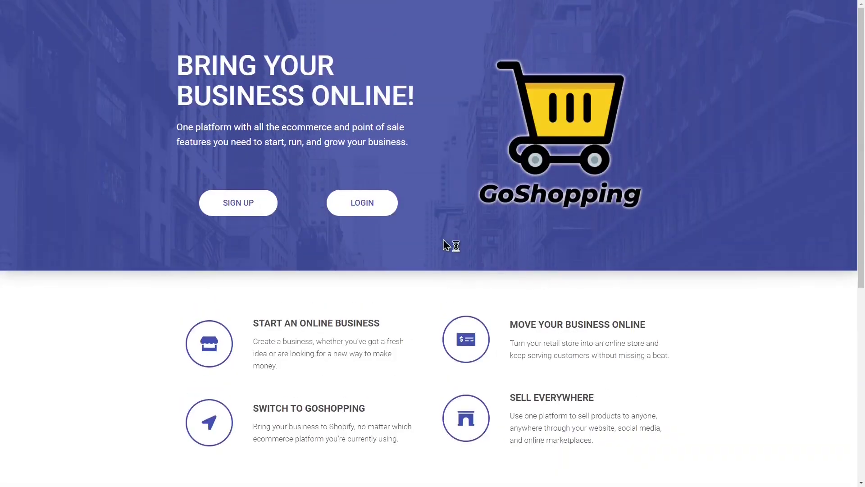
# Begin signing up for a free Basic plan store, entering site details and opting for a coupon.
pyautogui.click(238, 202)
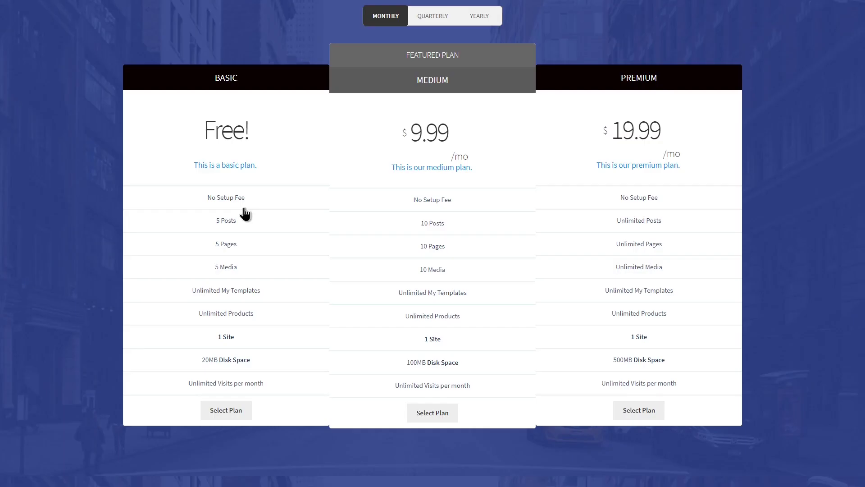
pyautogui.click(226, 409)
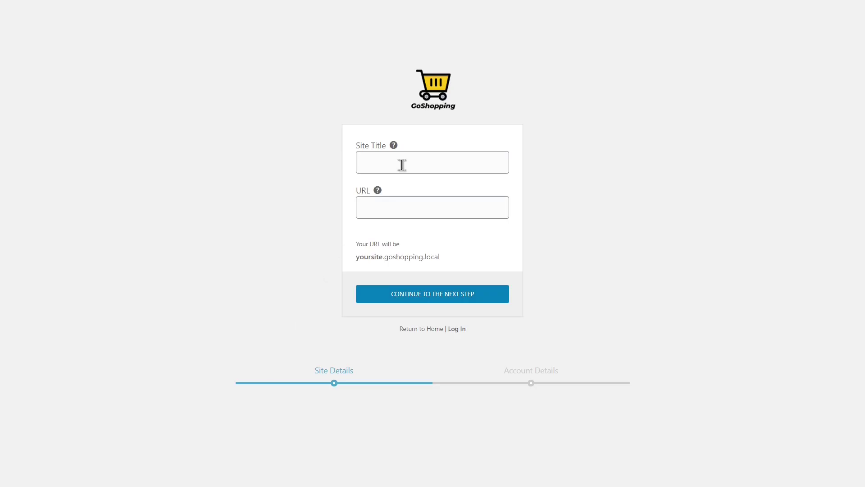
pyautogui.click(403, 163)
pyautogui.write('my site')
pyautogui.press('Tab')
pyautogui.write('mysite')
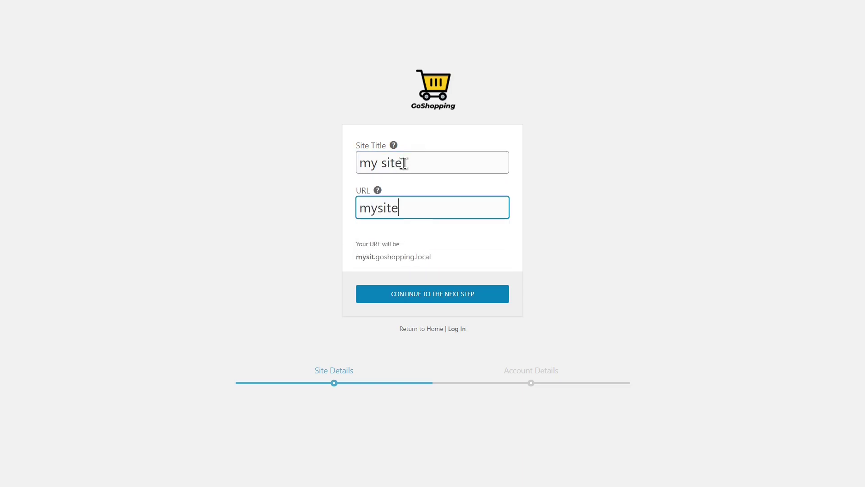
pyautogui.click(432, 293)
pyautogui.click(386, 325)
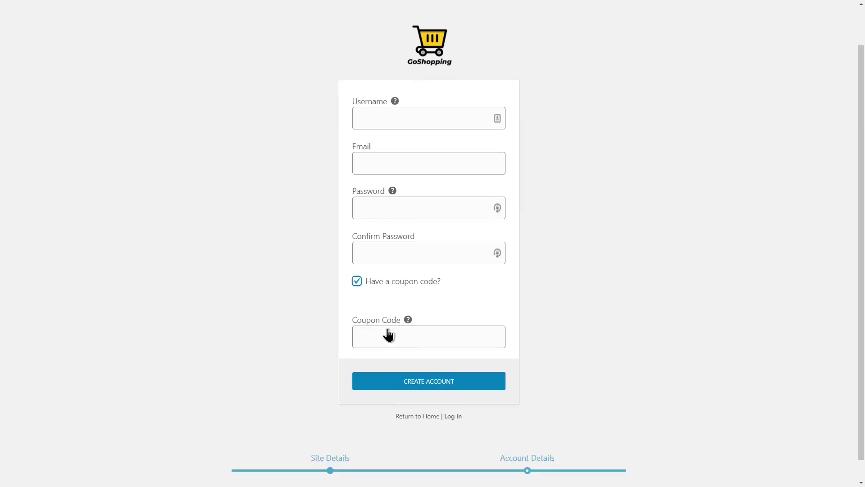
pyautogui.write('save100')
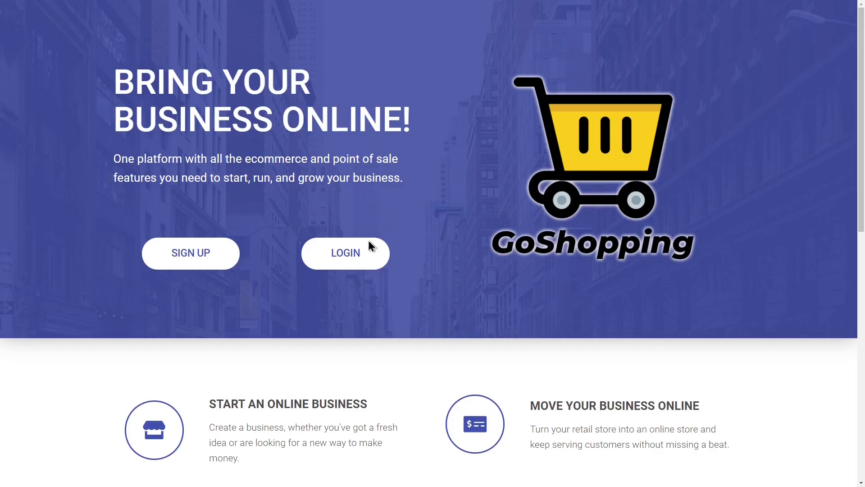
# Log in on the store login page with the saved account suggestion.
pyautogui.click(342, 263)
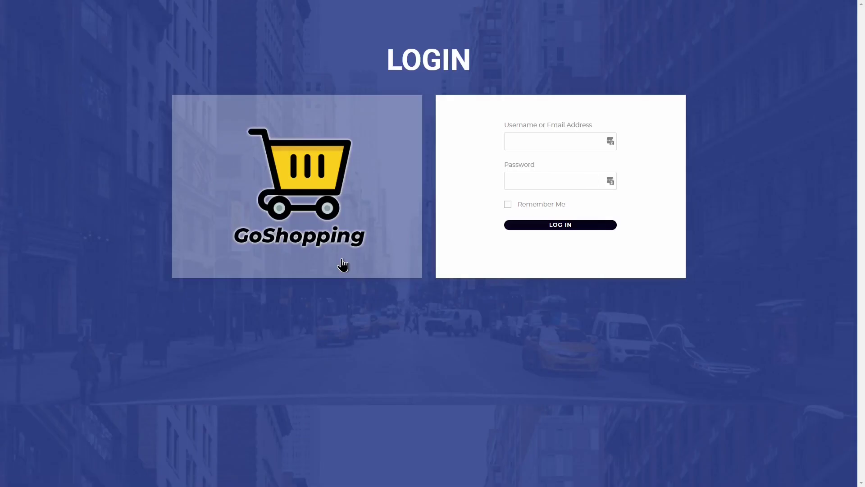
pyautogui.click(555, 141)
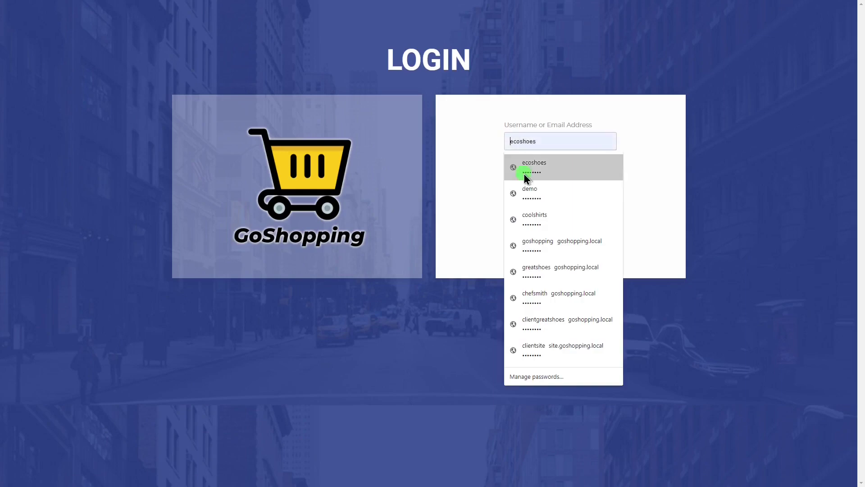
pyautogui.click(534, 164)
pyautogui.click(571, 225)
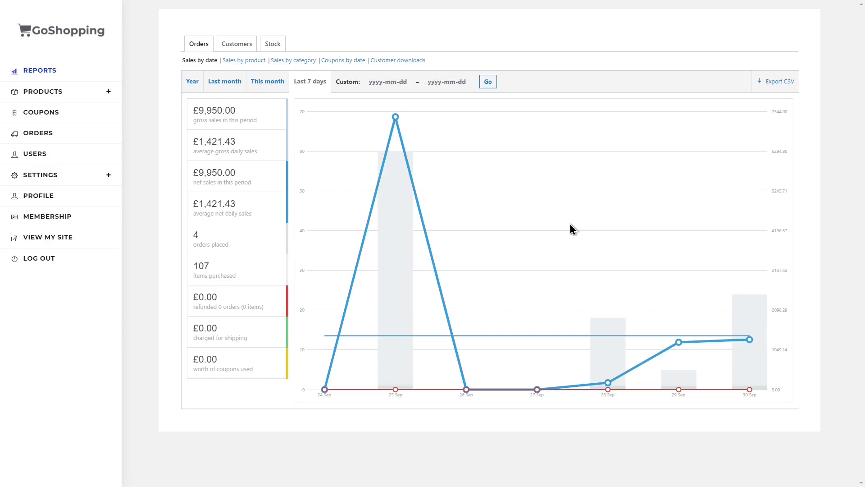
# Browse the Products, Coupons, Orders and Users lists, ending on the Customers tab.
pyautogui.click(42, 92)
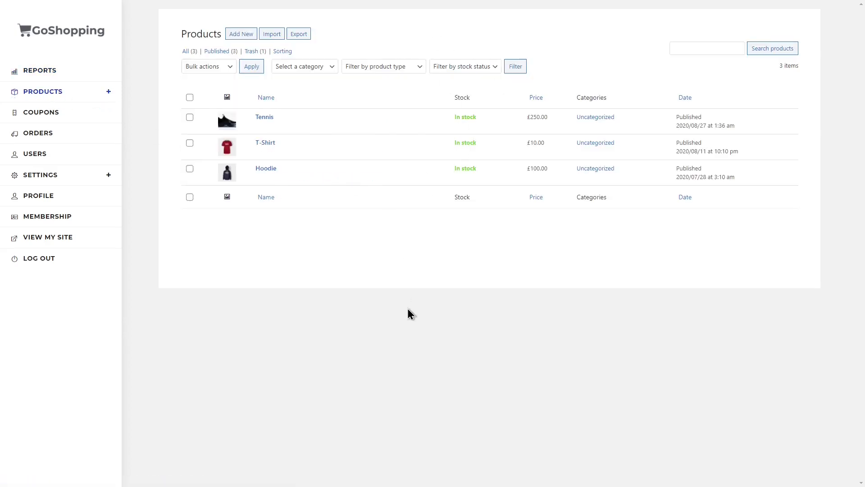
pyautogui.click(40, 112)
pyautogui.click(38, 133)
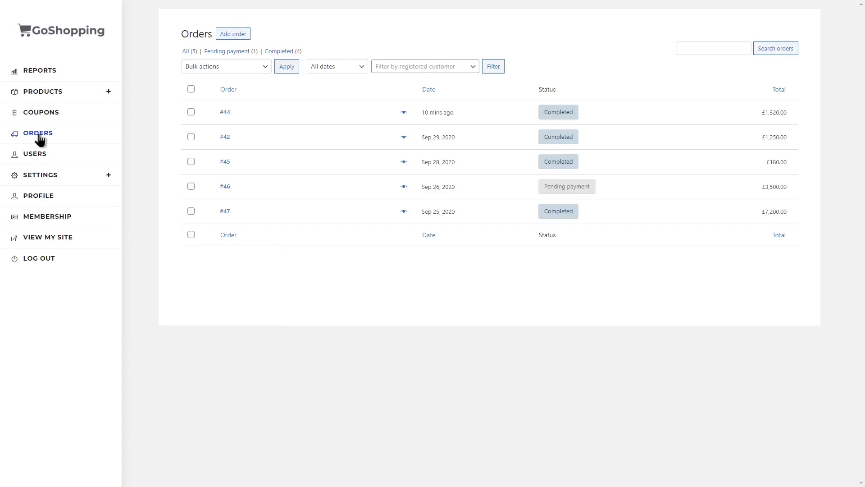
pyautogui.click(34, 154)
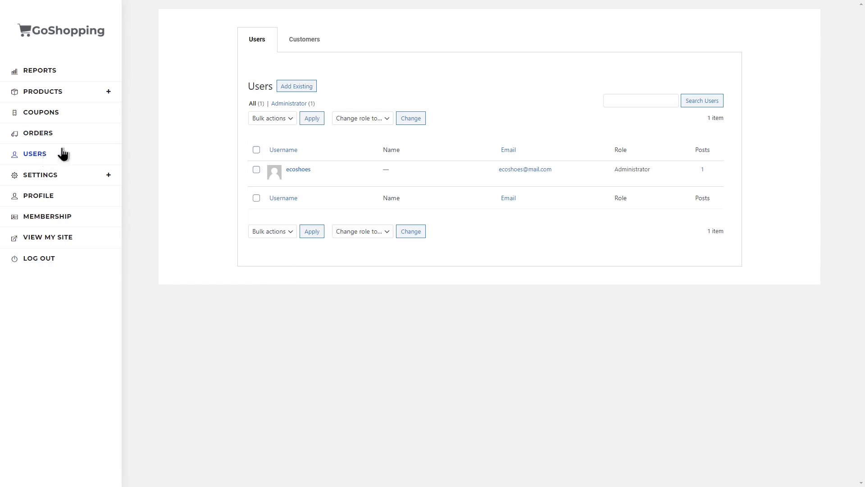
pyautogui.click(305, 38)
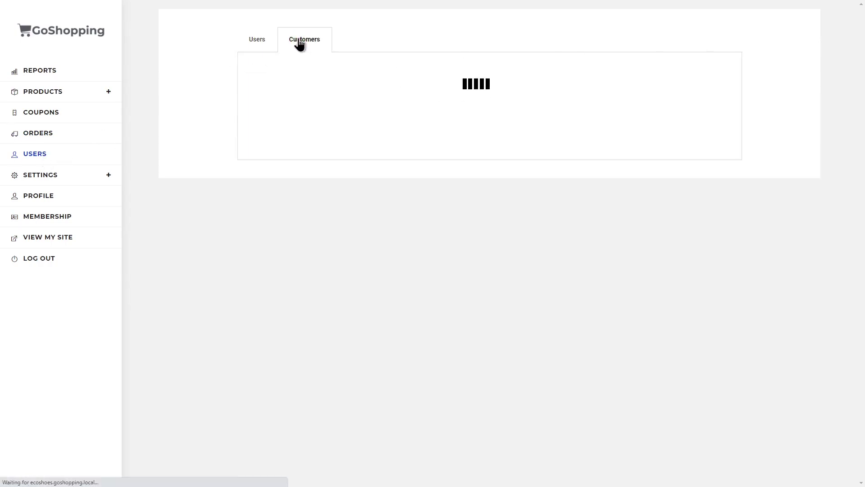
pyautogui.scroll(-5, 474, 289)
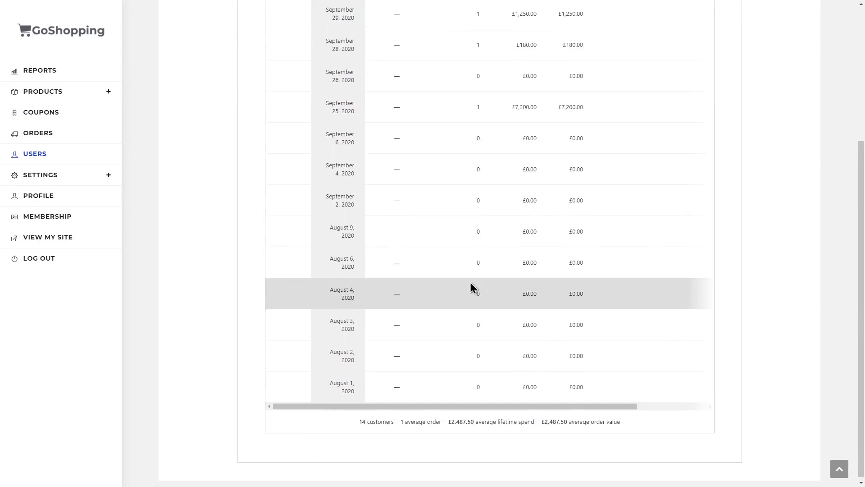
pyautogui.scroll(5, 473, 288)
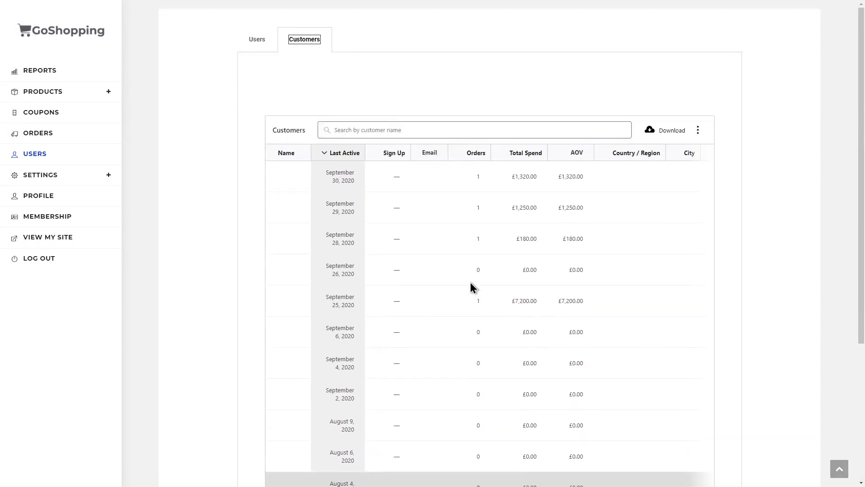
# Review the Payments settings and the site Pages list.
pyautogui.click(40, 175)
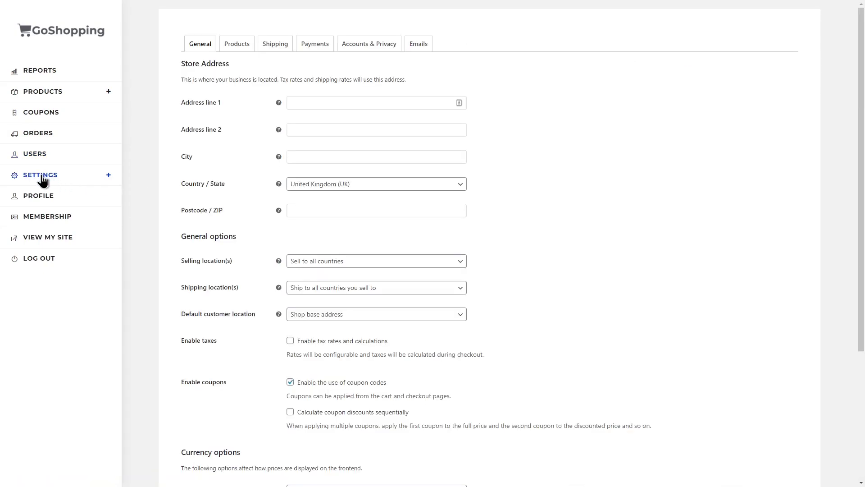
pyautogui.scroll(-5, 230, 305)
pyautogui.scroll(5, 230, 304)
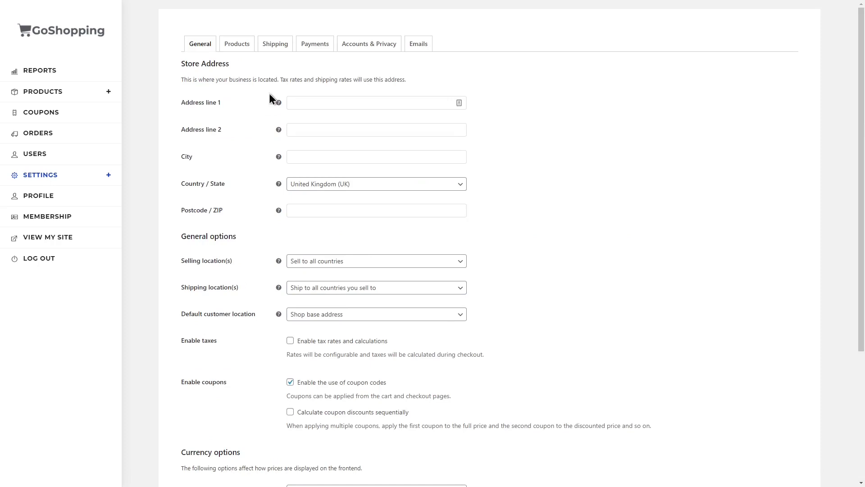
pyautogui.click(316, 43)
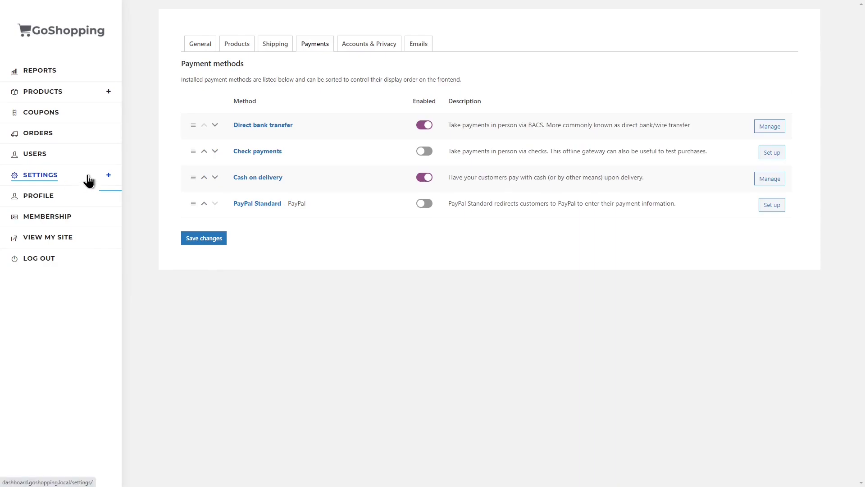
pyautogui.click(108, 175)
pyautogui.click(36, 218)
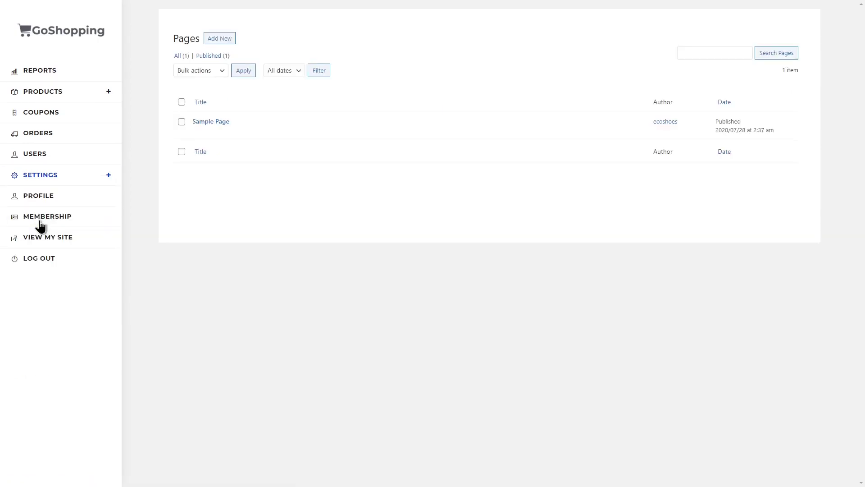
# Activate the Storefront theme from the installed Themes list.
pyautogui.click(107, 175)
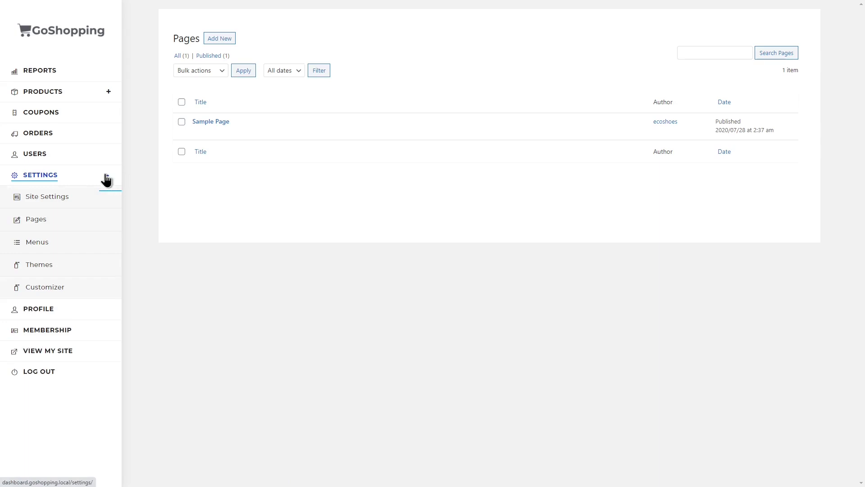
pyautogui.click(41, 265)
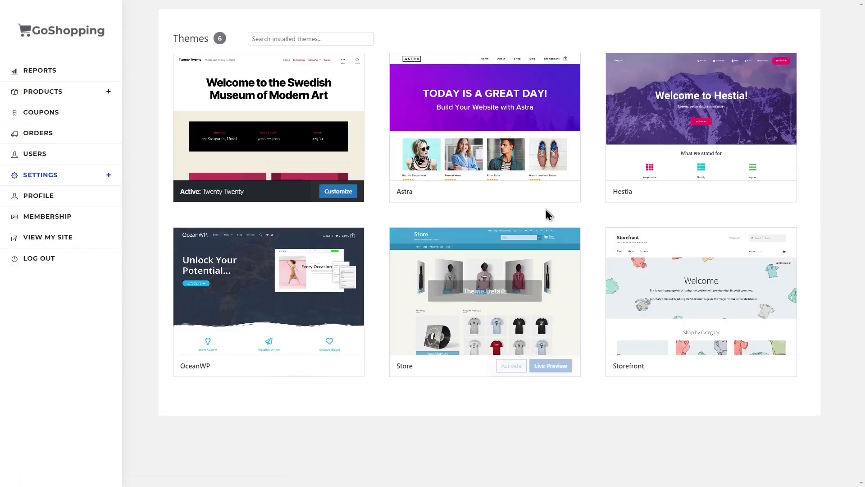
pyautogui.click(727, 366)
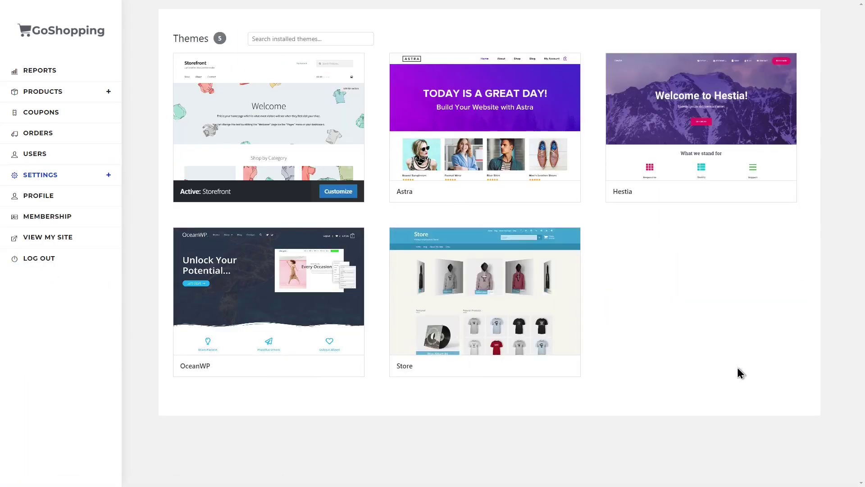
# View Profile and Membership showing the Premium plan, then log out of the dashboard.
pyautogui.click(39, 195)
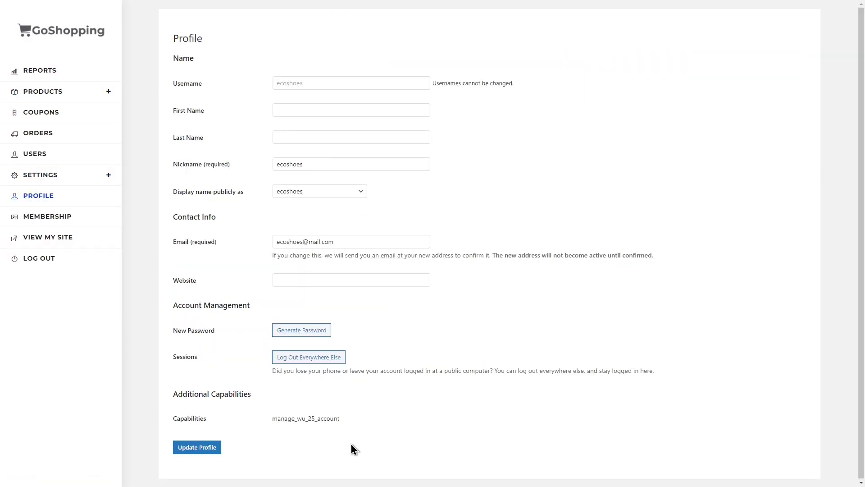
pyautogui.click(48, 216)
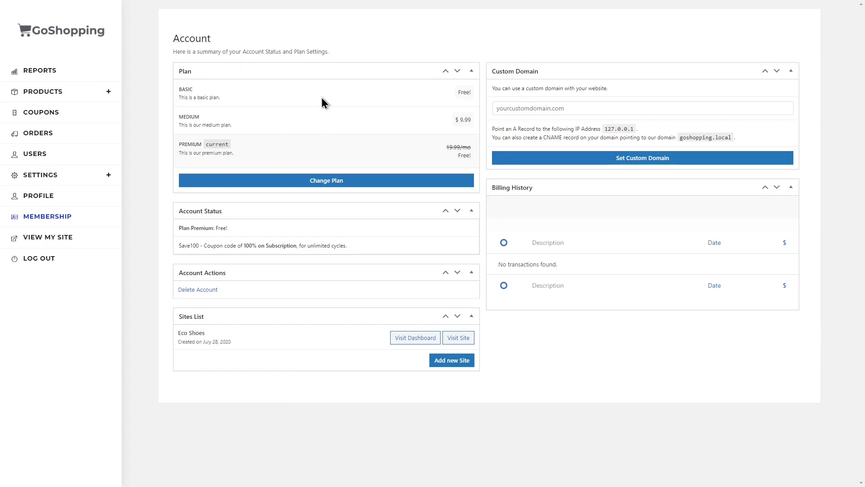
pyautogui.click(39, 257)
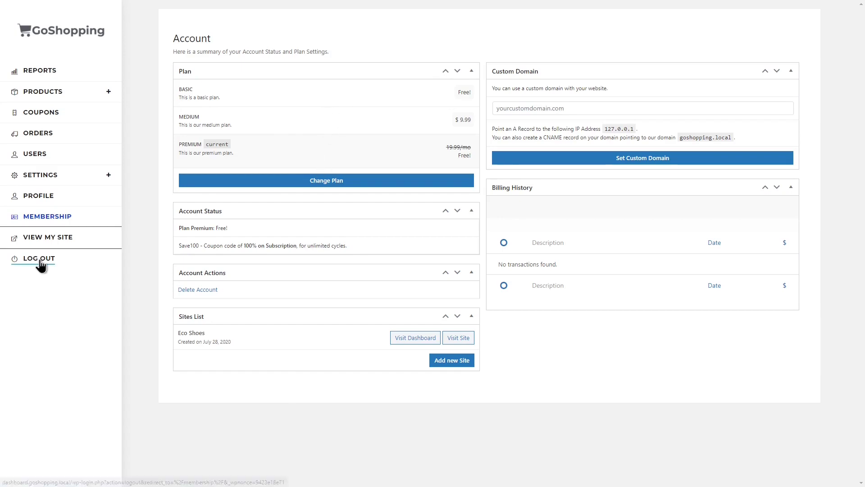